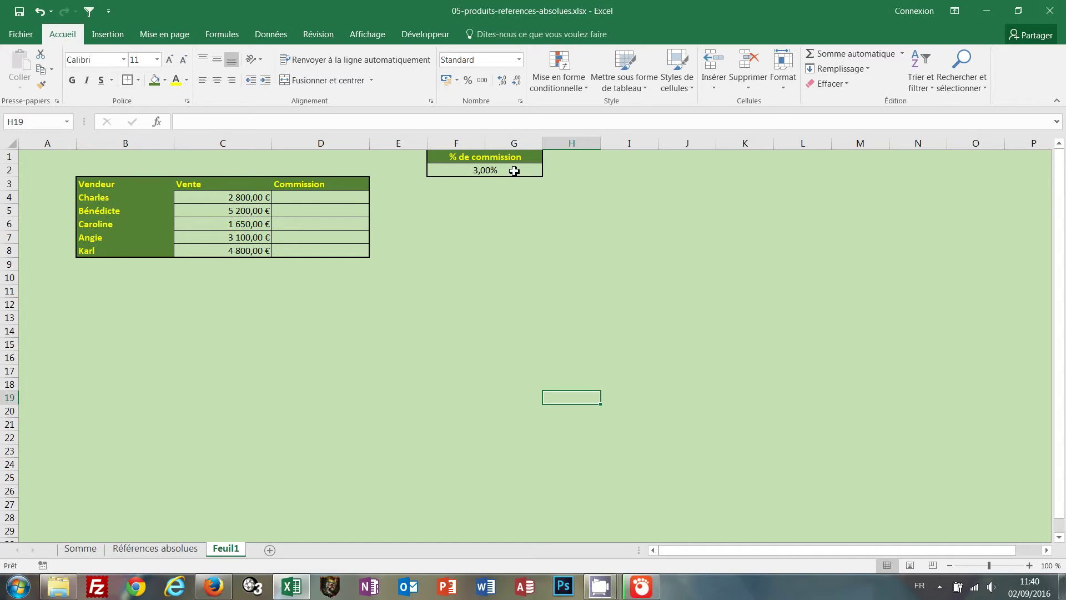
- Calculate the first seller's commission in D4 with the formula =C4*F2
left_click(303, 199)
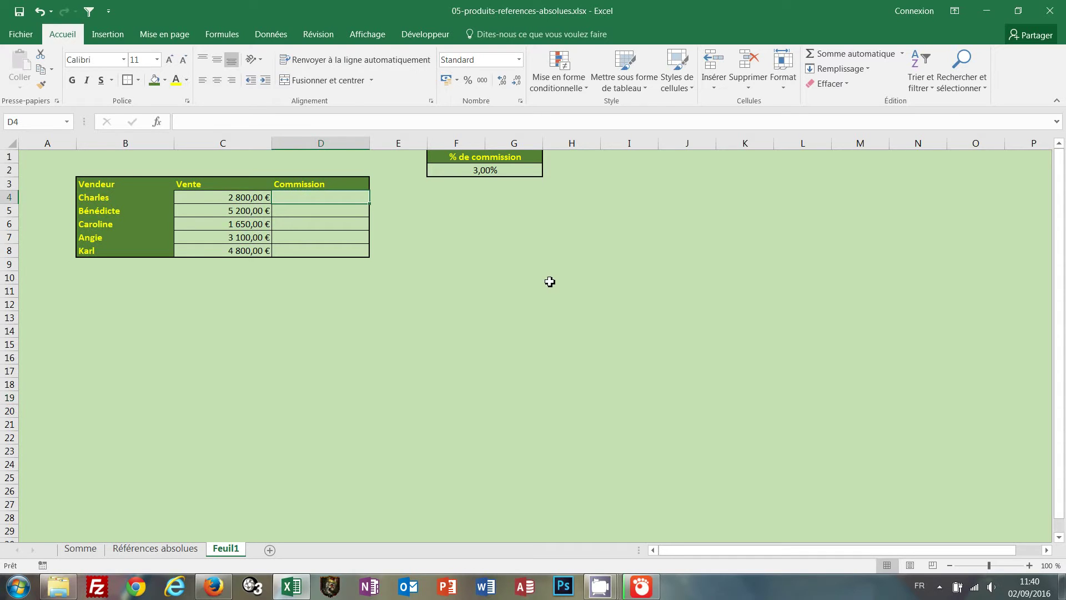
type("=")
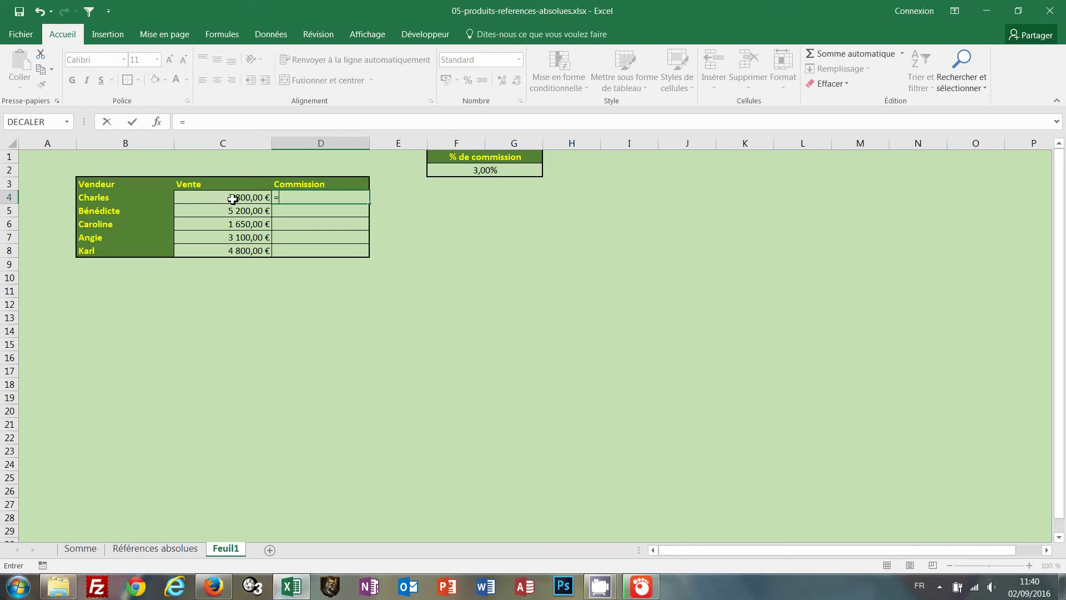
left_click(233, 199)
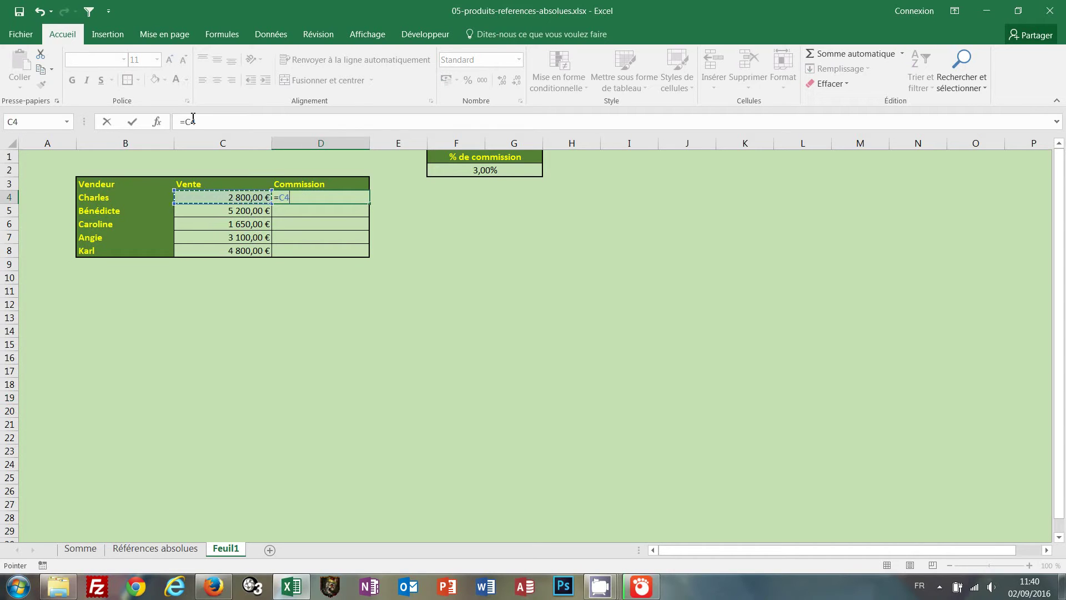
type("*")
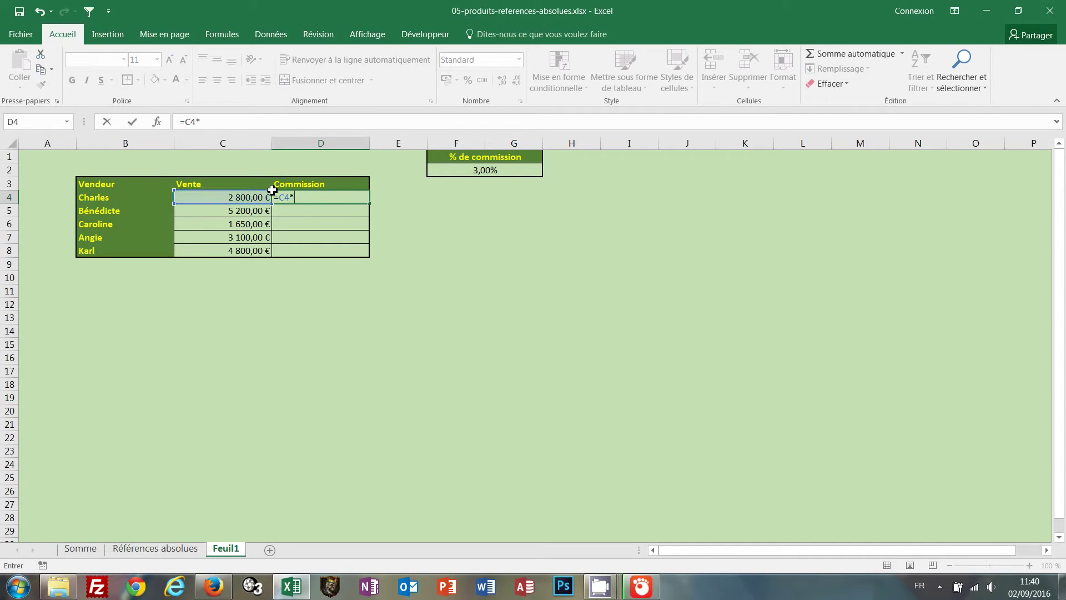
left_click(483, 173)
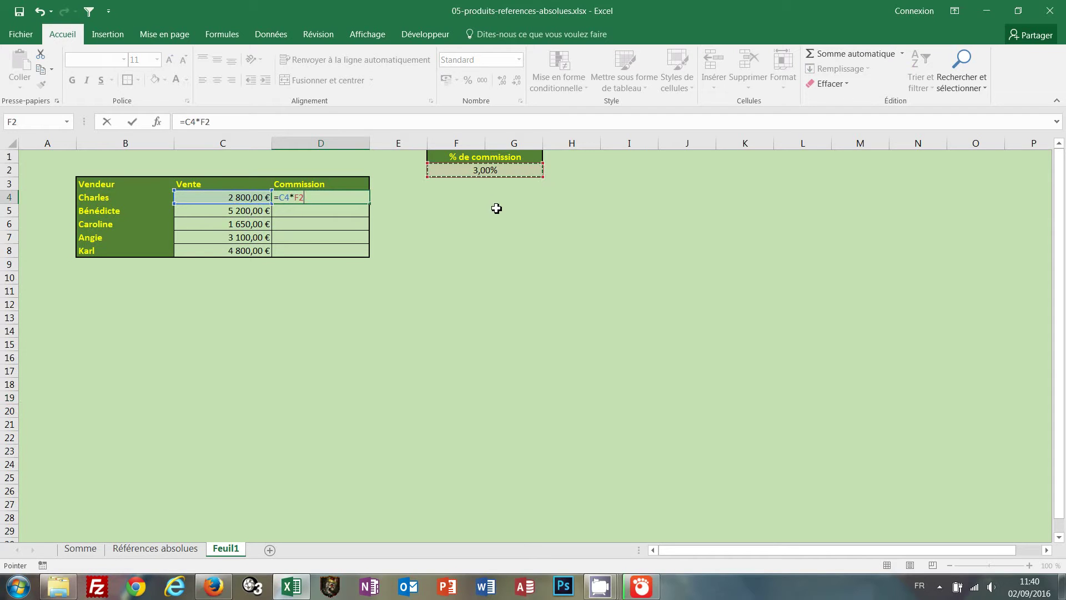
key("Return")
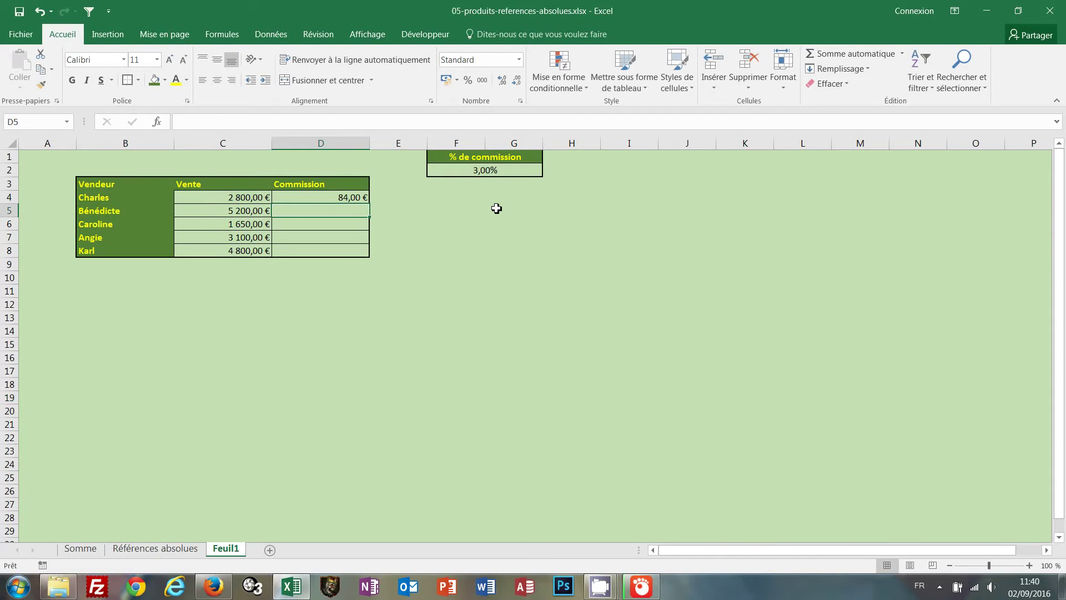
- Fill the D4 commission formula down through D8, copying it without the formatting
left_click(340, 197)
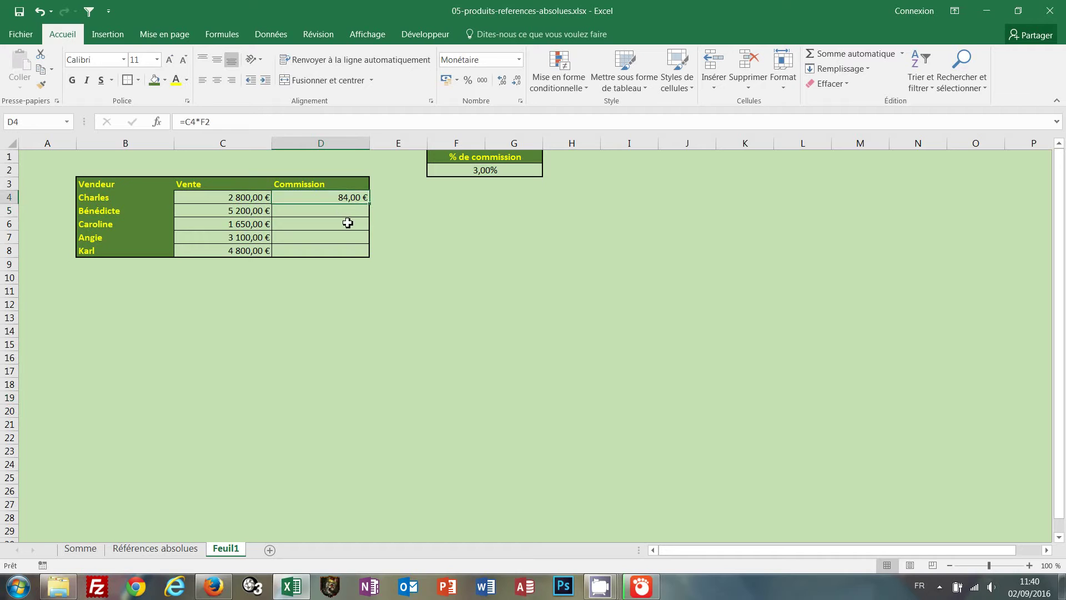
left_click_drag(370, 206, 368, 253)
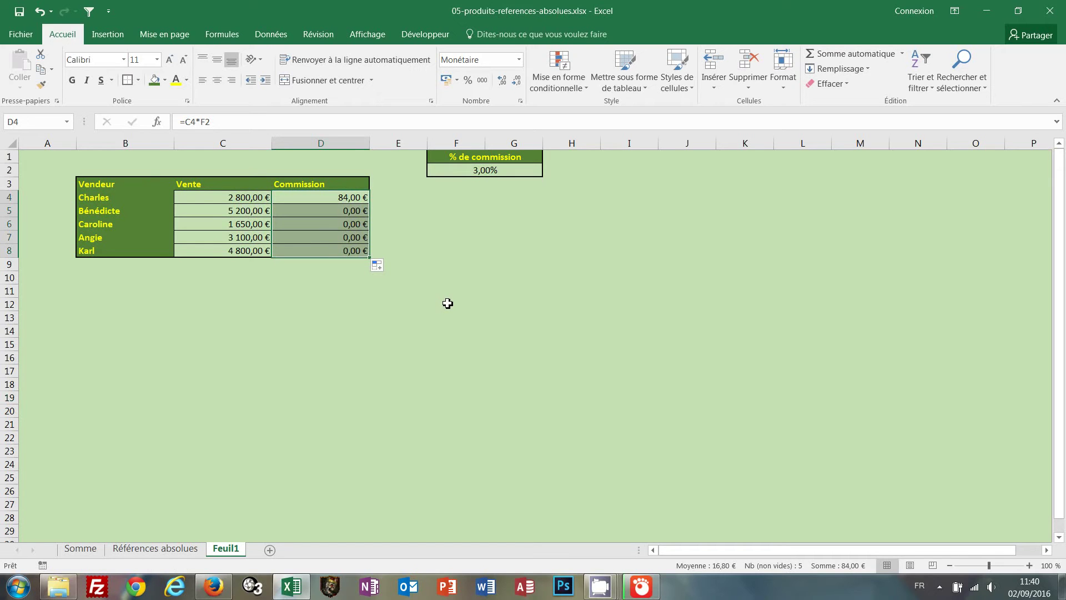
left_click(447, 303)
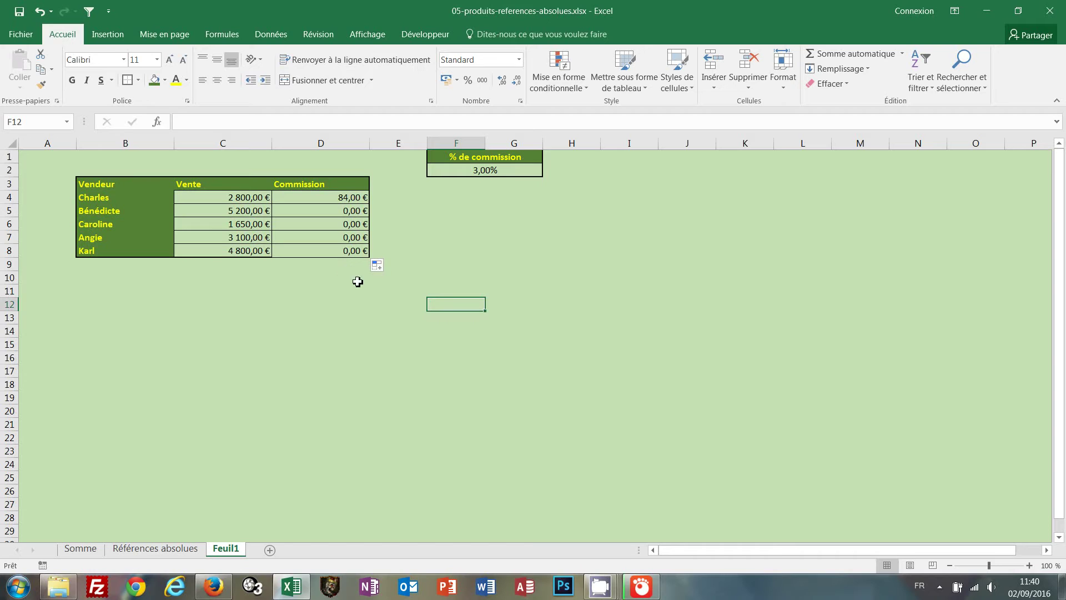
left_click(389, 267)
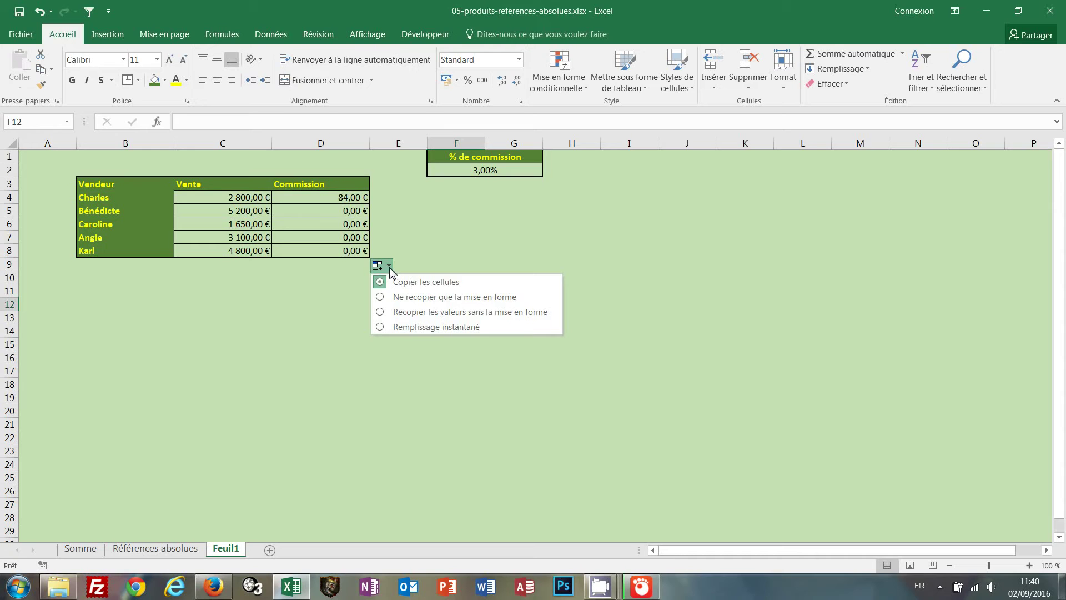
left_click(387, 315)
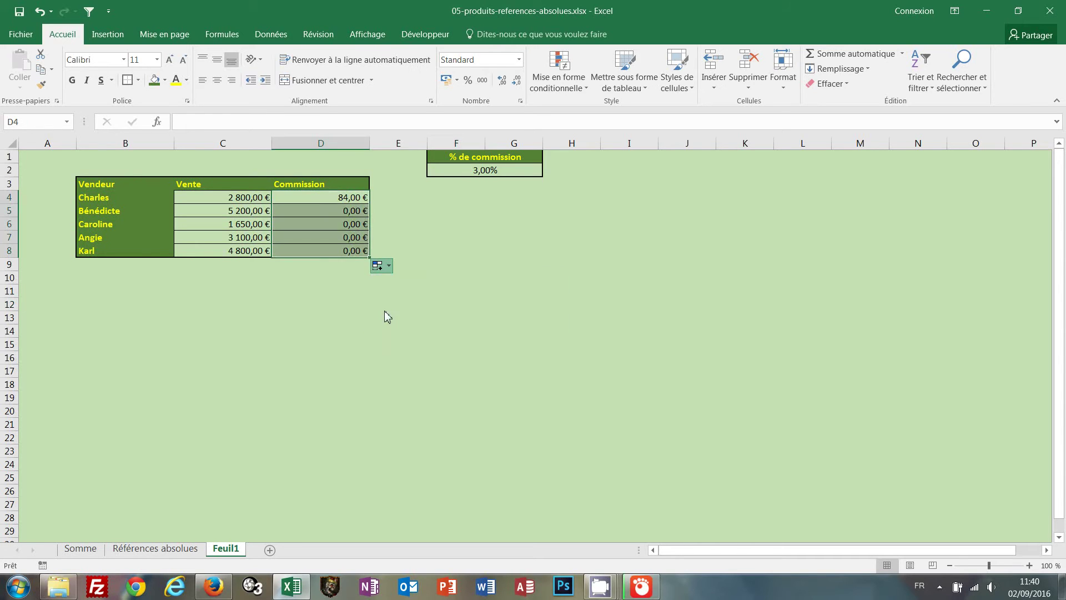
left_click(471, 310)
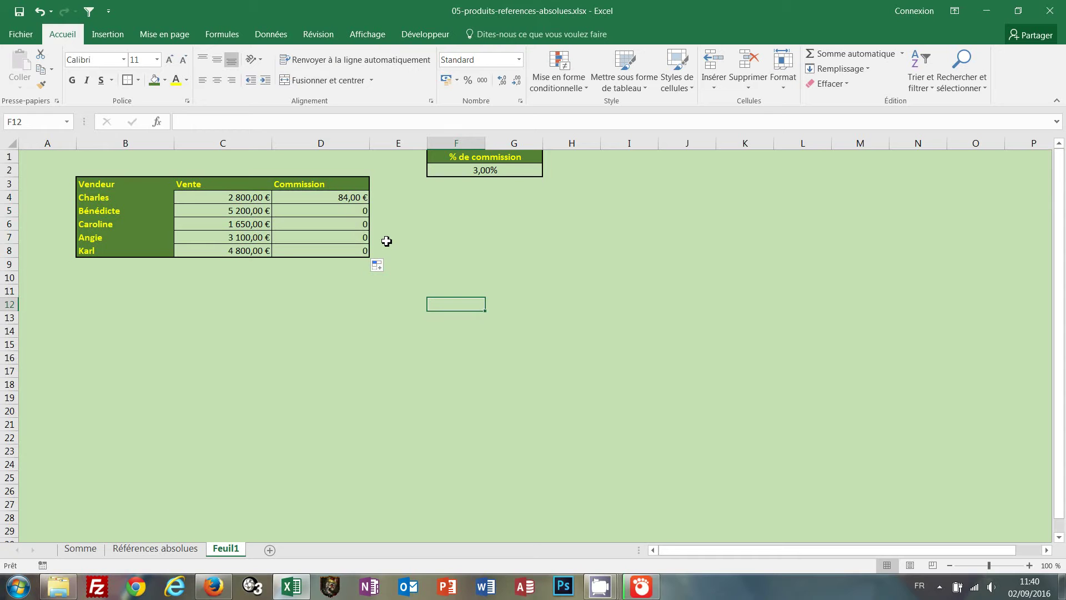
- Inspect the formulas in the Commission column, and clear the contents of D4:D8
left_click(346, 199)
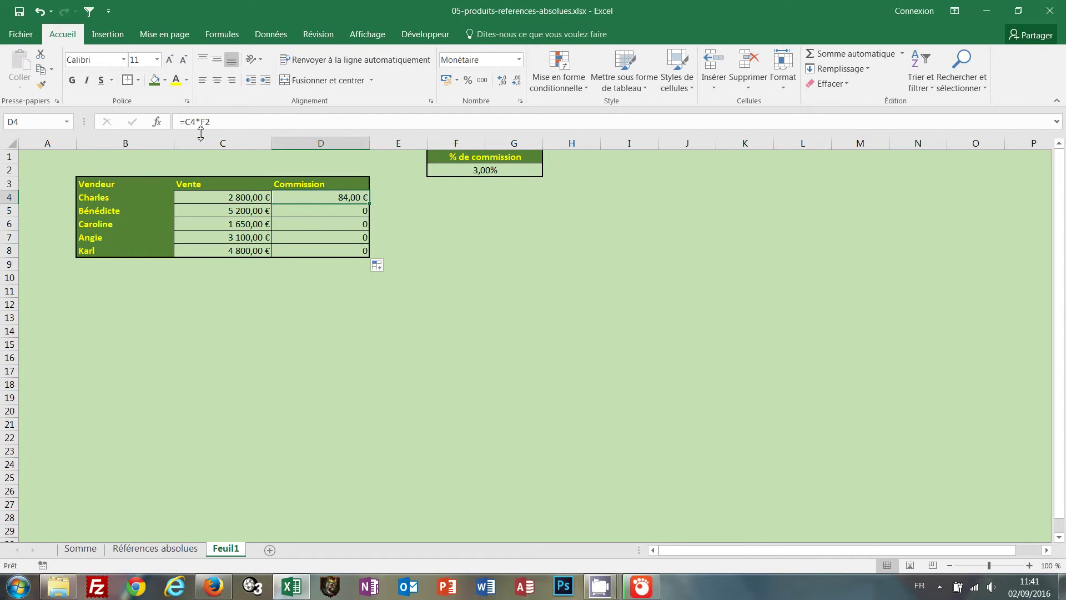
left_click(329, 213)
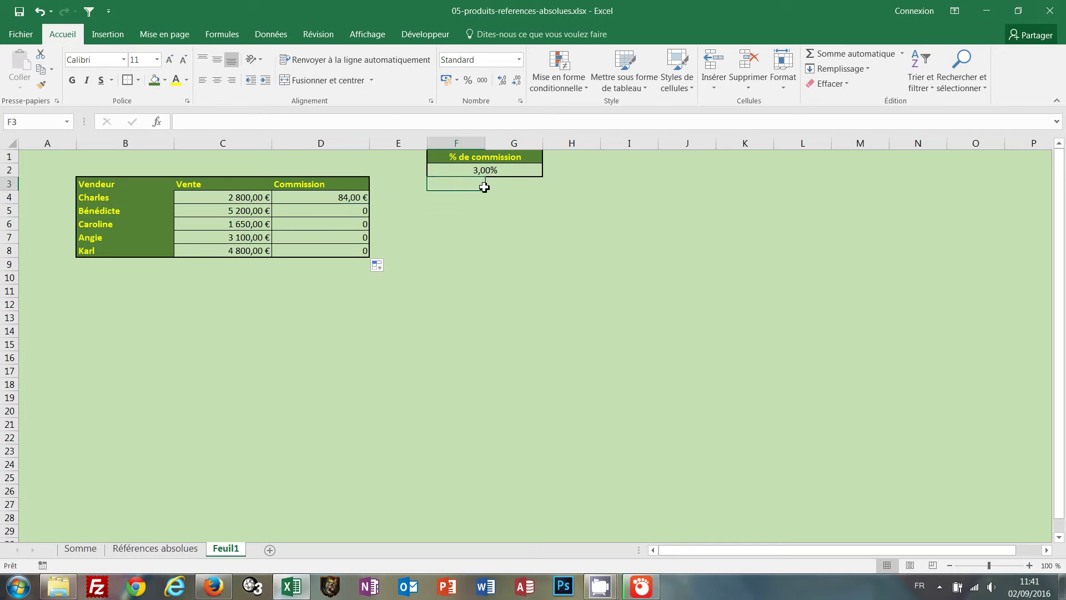
left_click(357, 225)
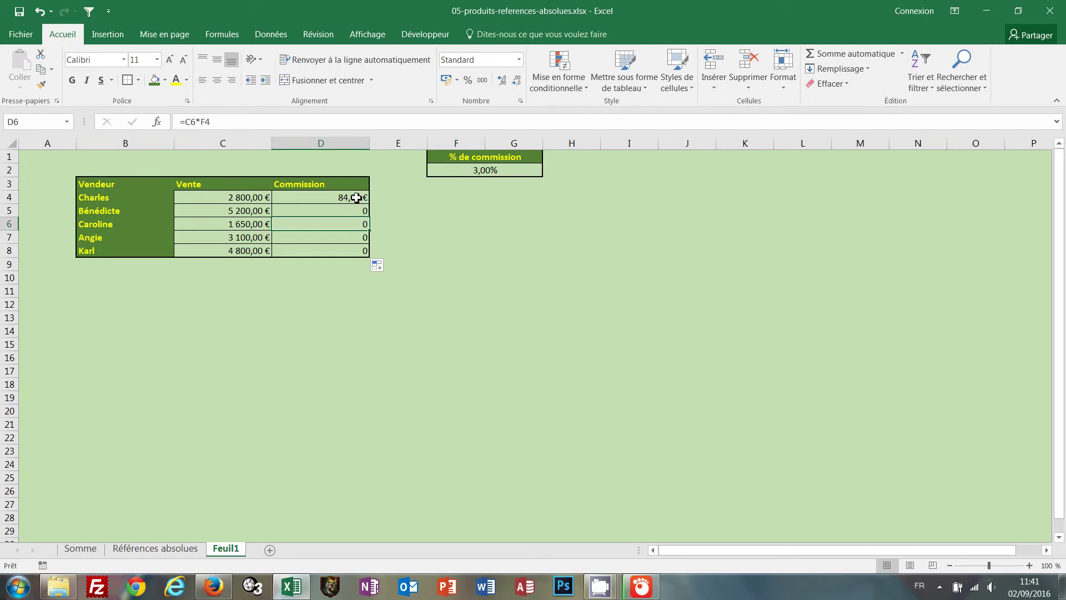
left_click_drag(358, 198, 367, 253)
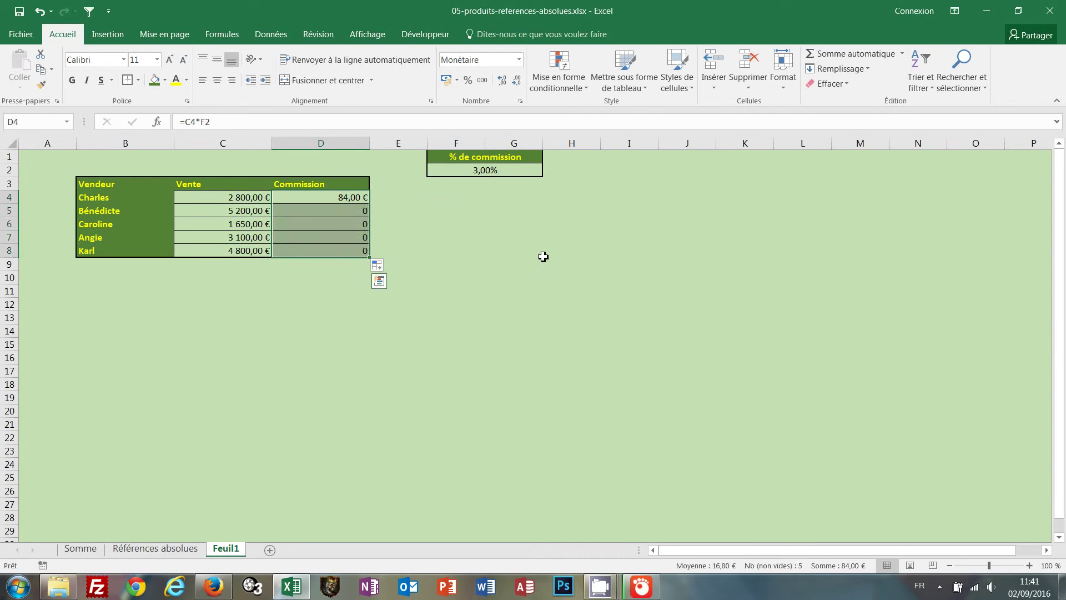
key("Delete")
- Enter the formula =C4*F$2 in D4, locking the row of the commission rate reference, and keep D4 selected
left_click(349, 201)
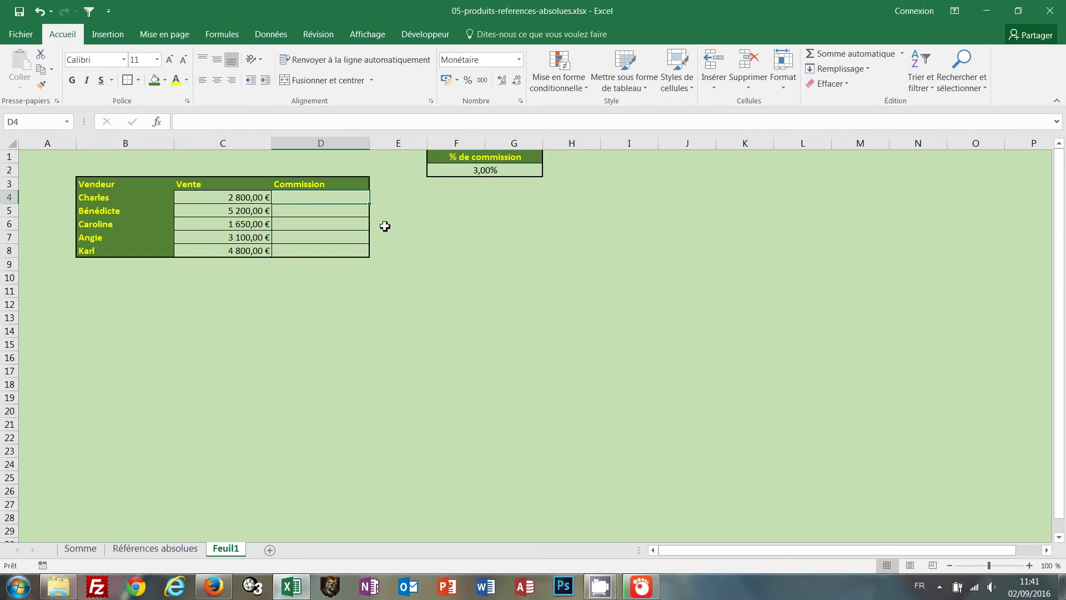
type("=")
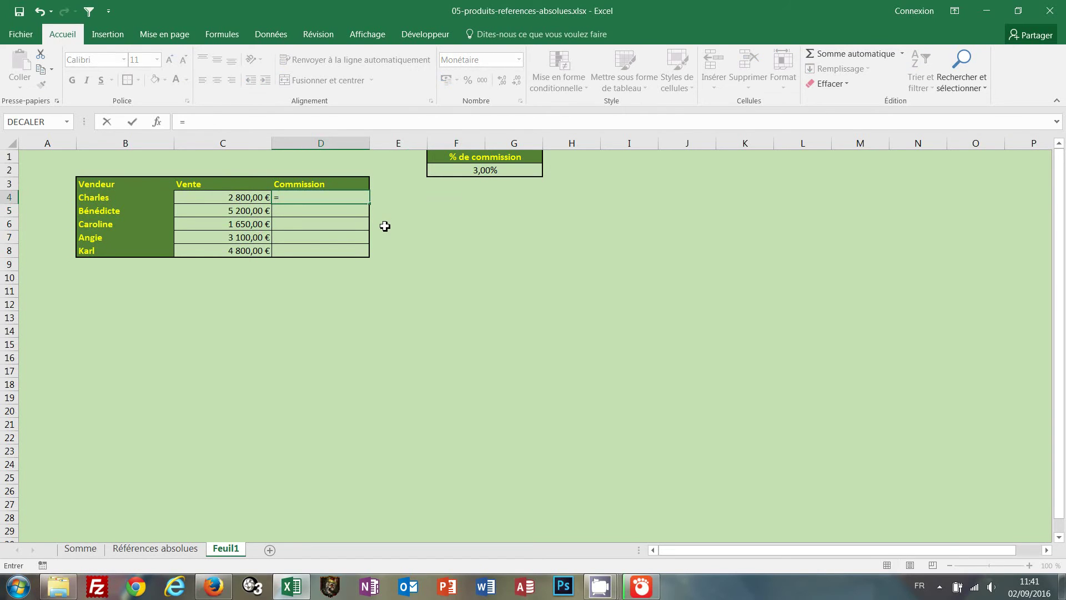
left_click(216, 198)
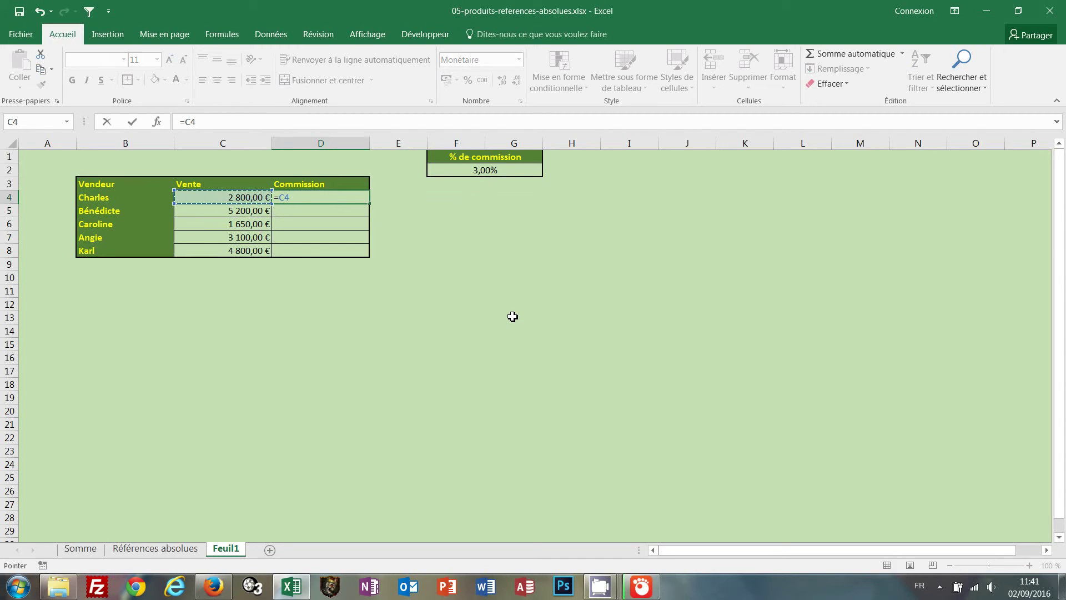
type("*")
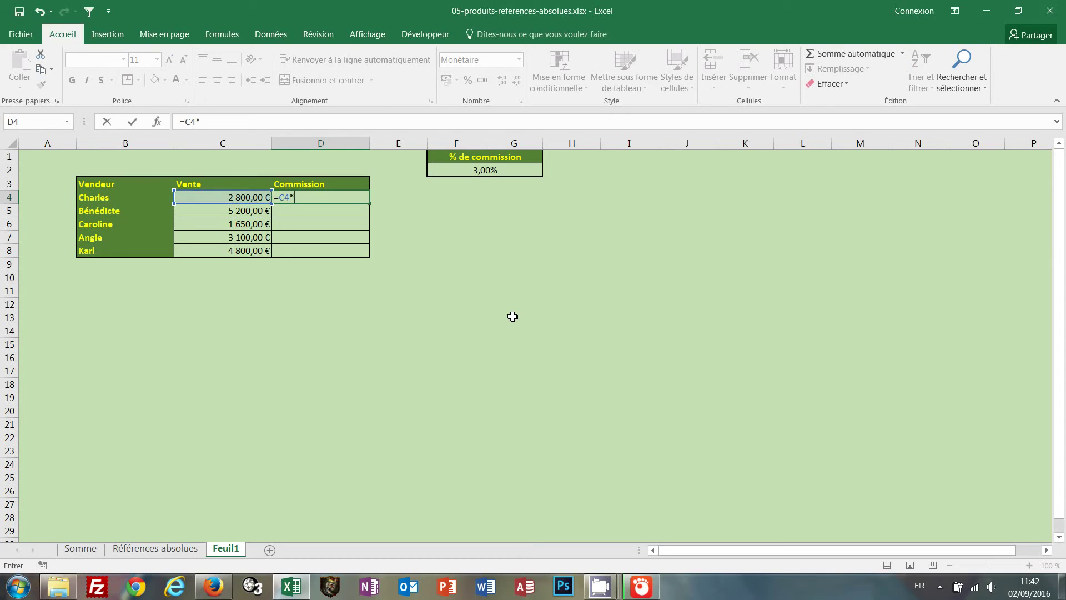
left_click(484, 170)
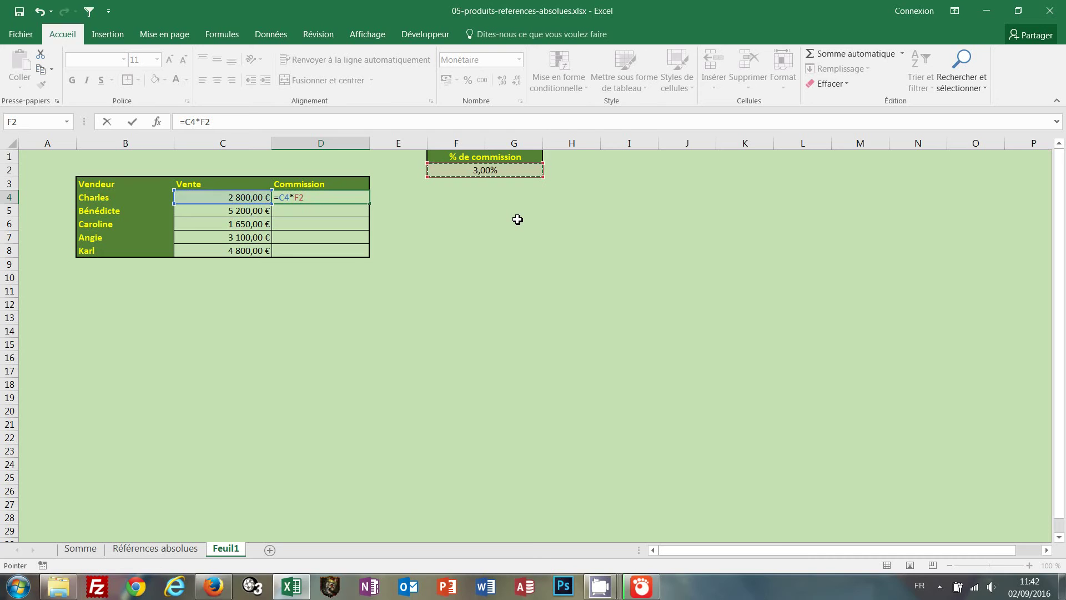
key("F4")
key("F4")
key("F4")
key("F4")
key("F4")
key("F4")
key("ctrl+Return")
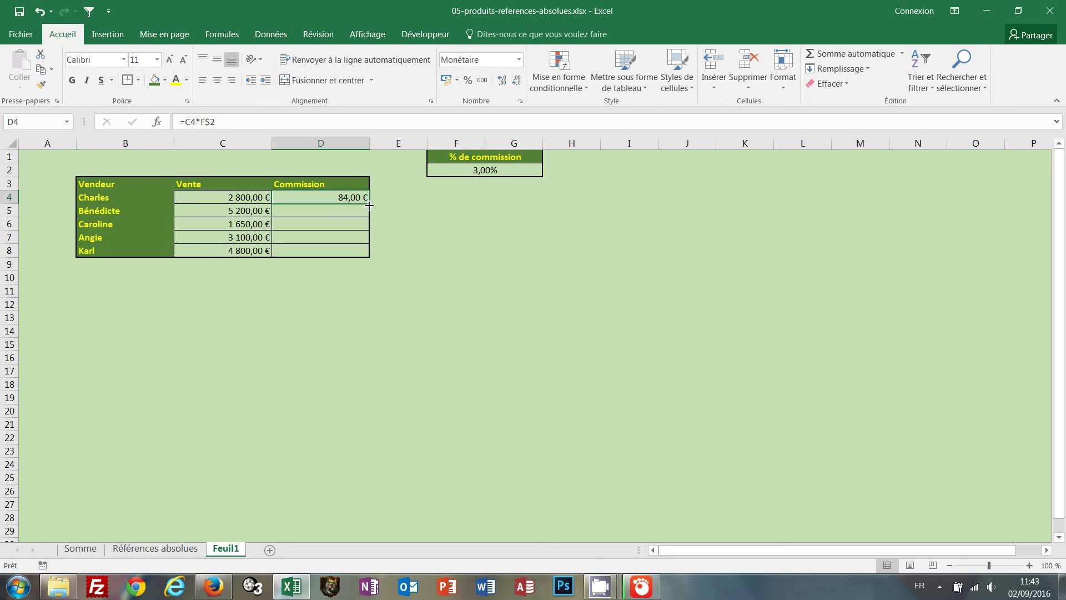
- Fill the =C4*F$2 formula from D4 down through D8 without copying the formatting
left_click_drag(369, 205, 364, 255)
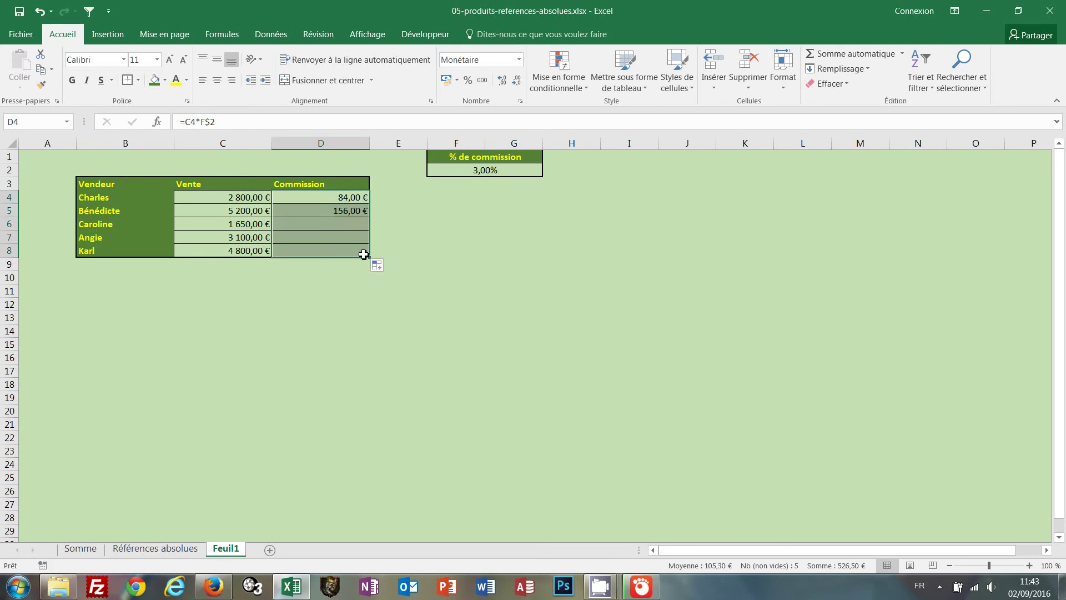
left_click(383, 270)
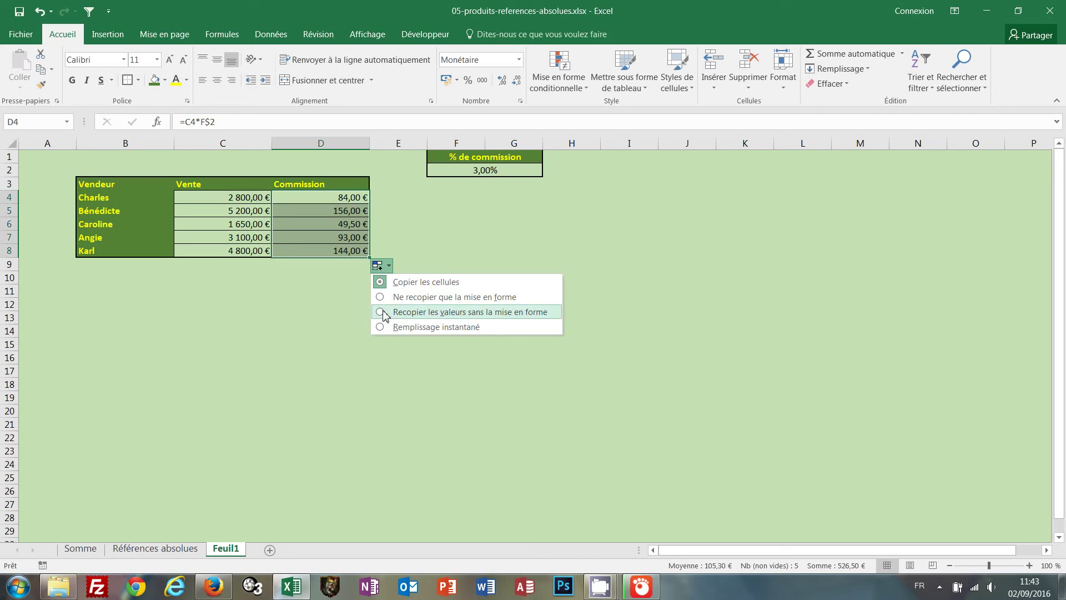
left_click(383, 314)
left_click(403, 303)
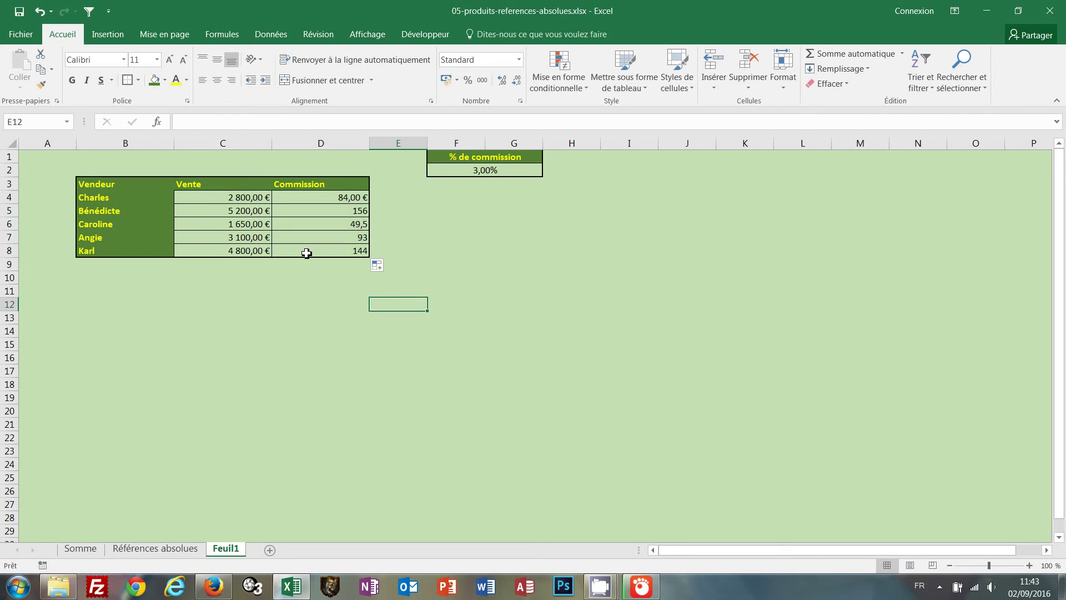
- Examine the formula in each Commission cell from D4 to D8 to compare the sales and rate references
left_click(345, 203)
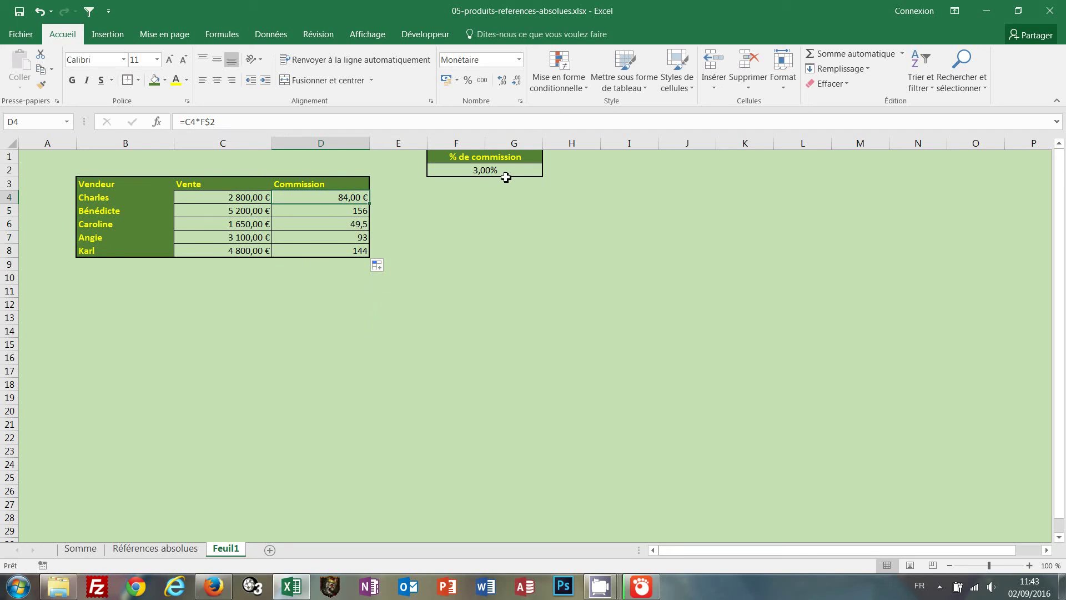
left_click(355, 212)
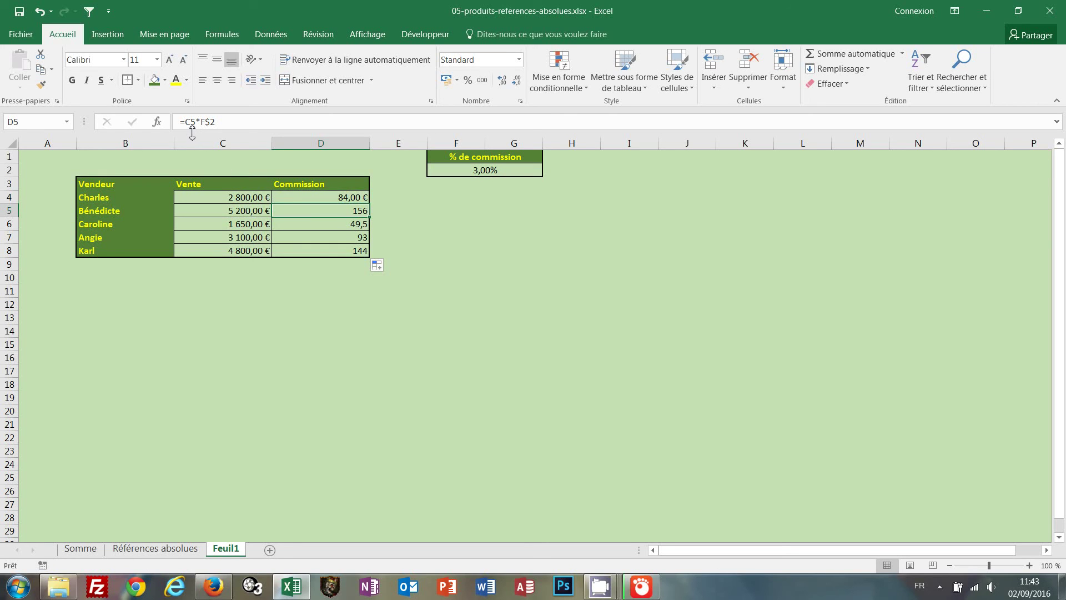
left_click(354, 222)
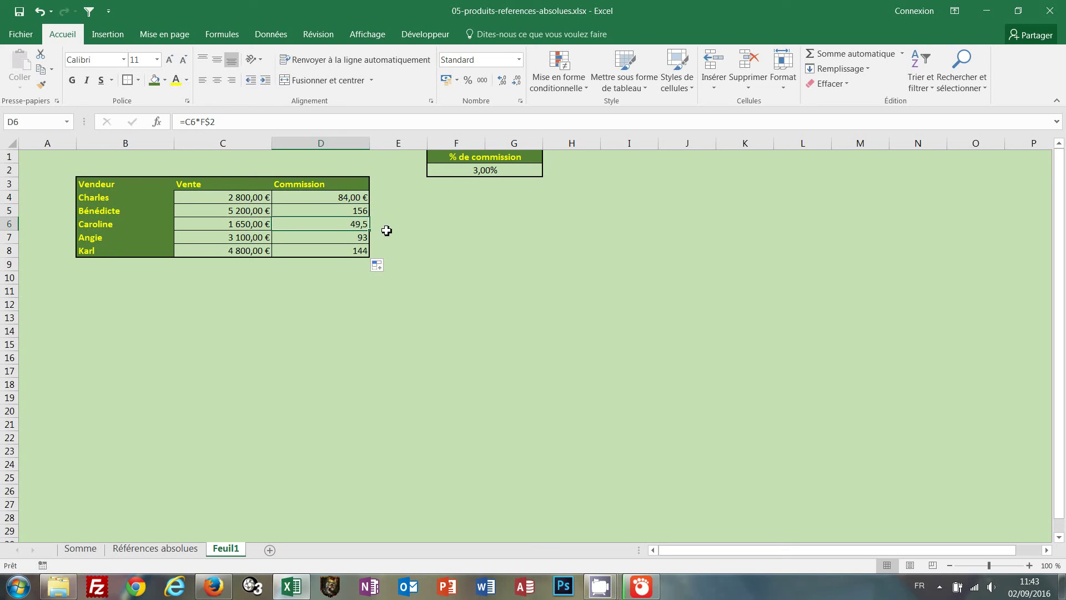
left_click(339, 241)
left_click(346, 254)
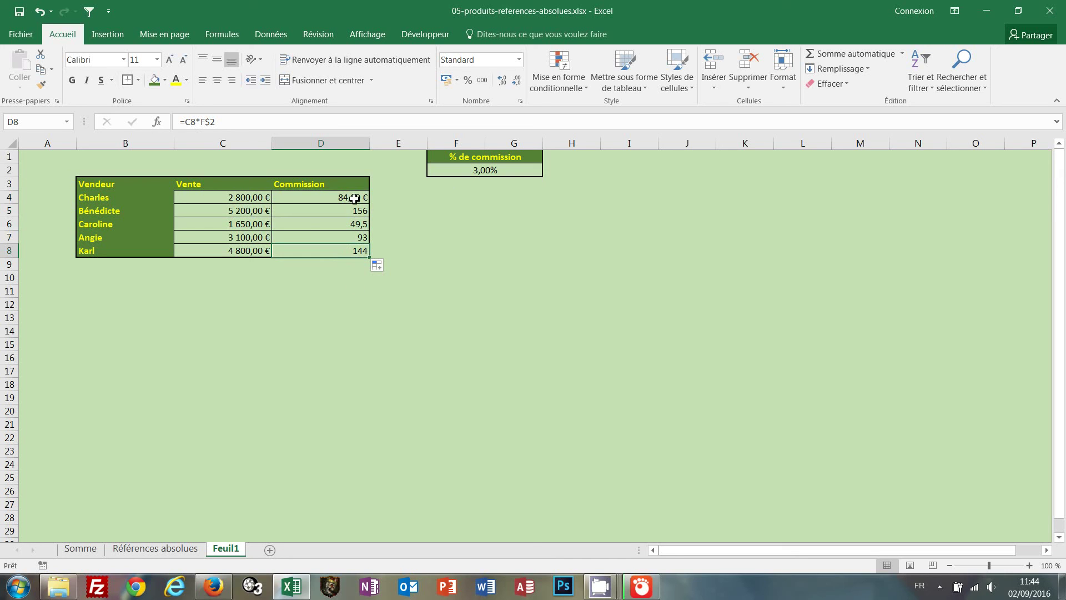
- Apply the euro currency format to the commission amounts in D4:D8
left_click_drag(354, 199, 352, 250)
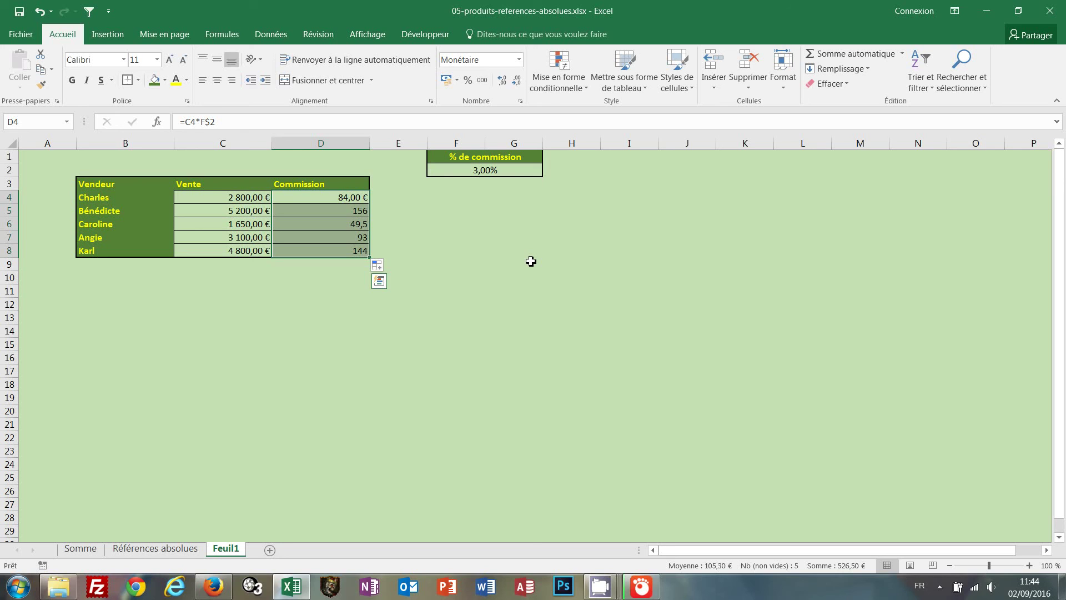
key("ctrl+m")
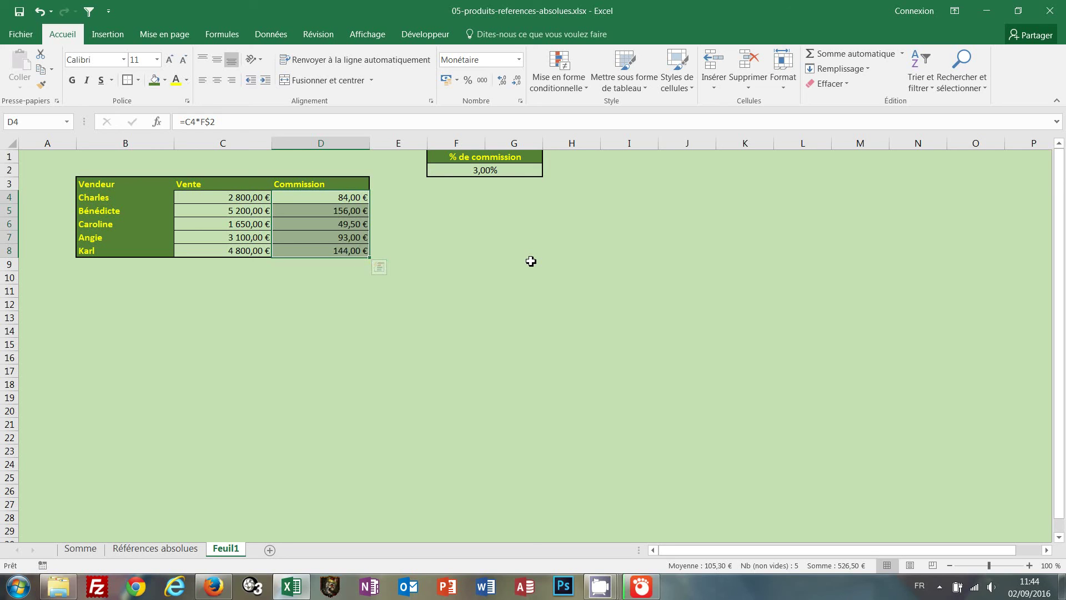